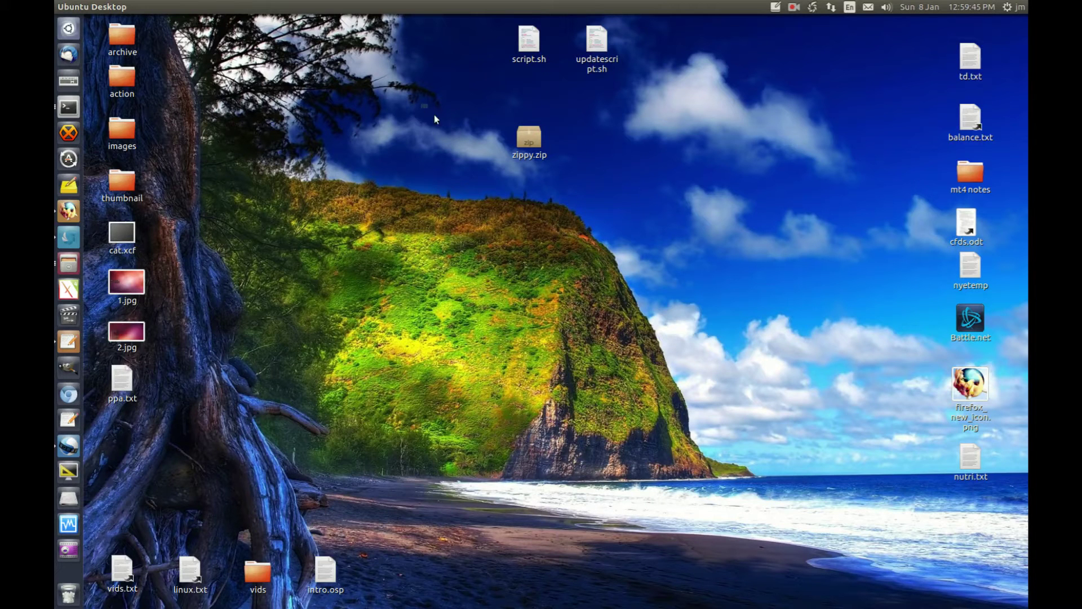
# Open a new Terminal window, move it aside, and change into ~/Desktop
pyautogui.moveTo(425, 106); pyautogui.dragTo(676, 297)
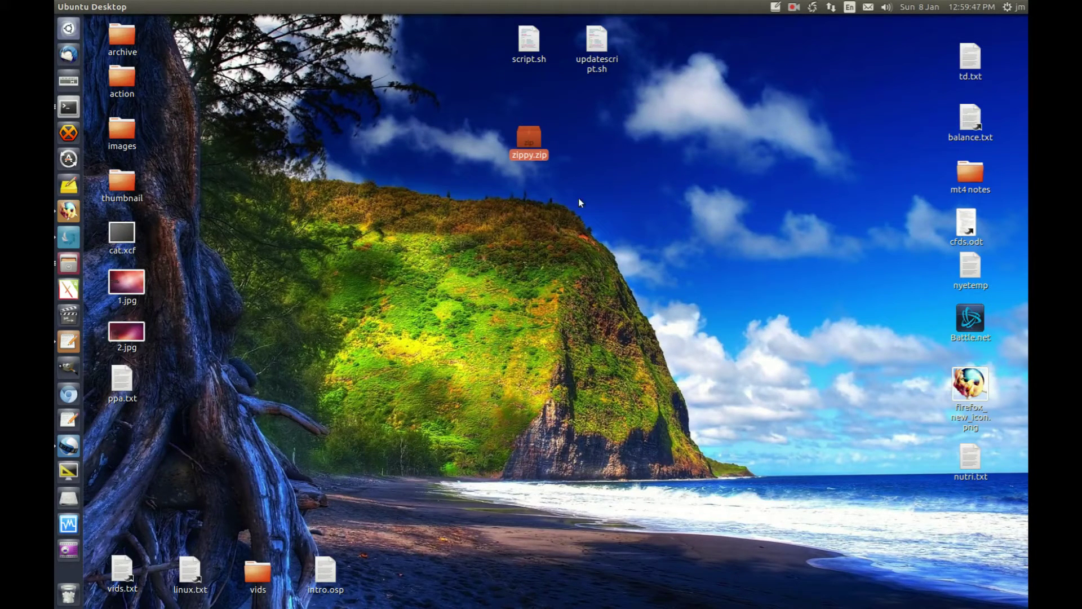
pyautogui.rightClick(67, 107)
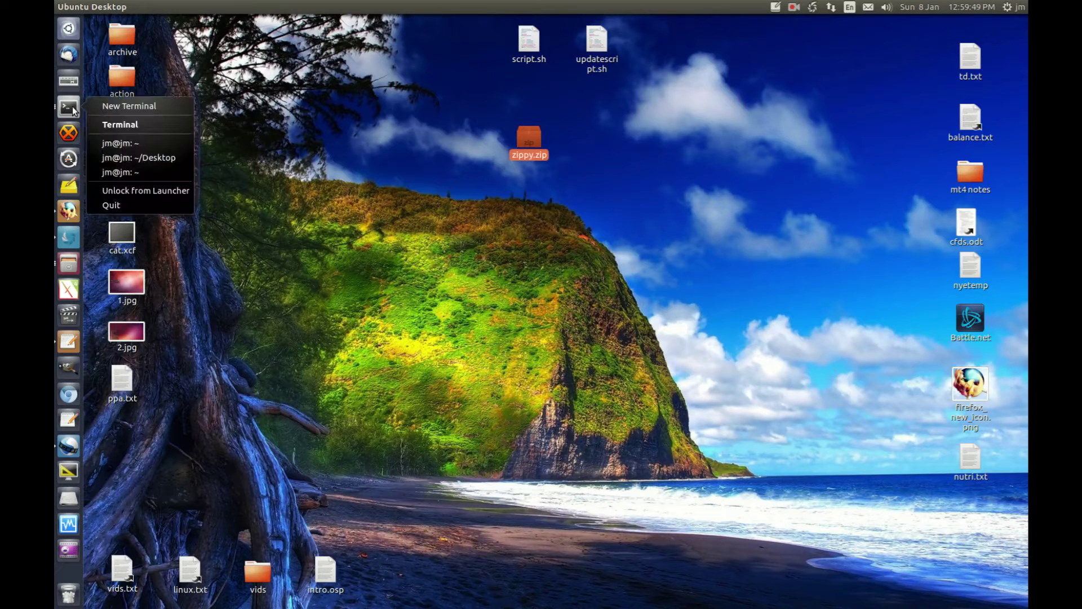
pyautogui.click(129, 106)
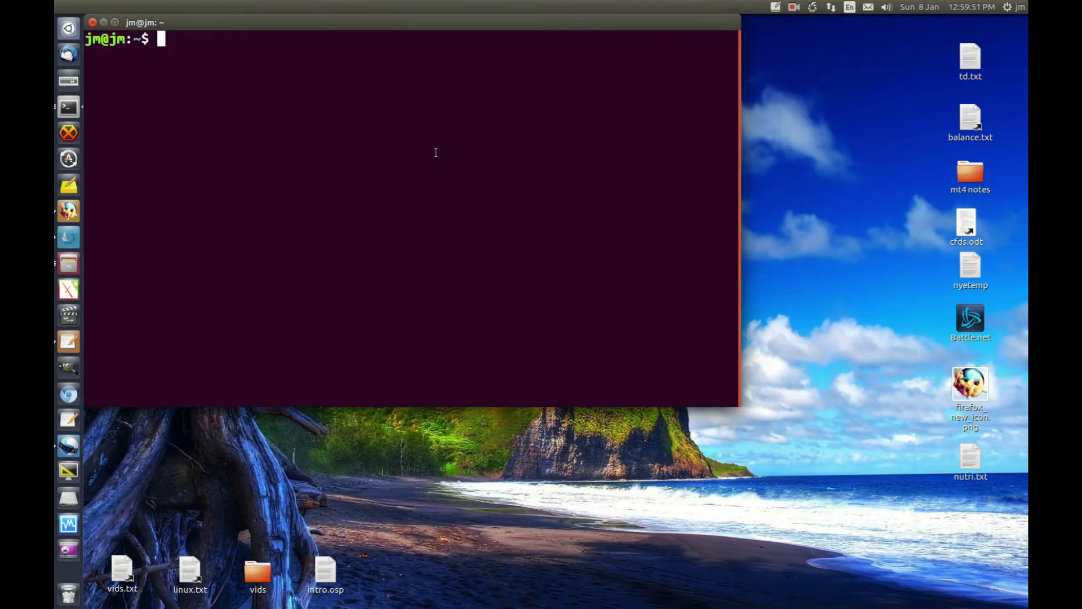
pyautogui.moveTo(418, 15); pyautogui.dragTo(565, 203)
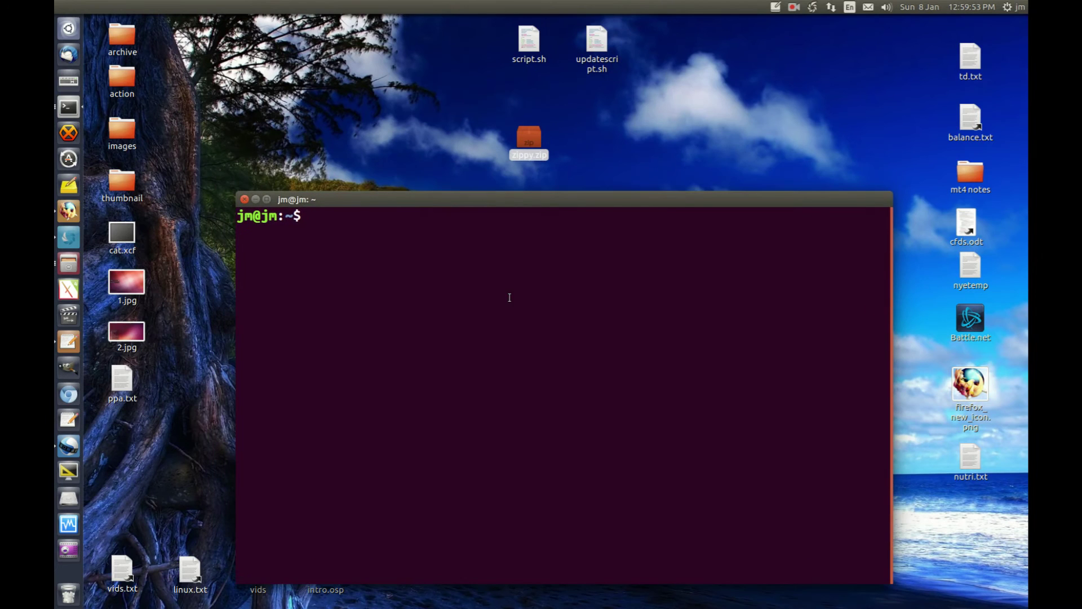
pyautogui.write('cd ')
pyautogui.write('/Des')
pyautogui.press('Left')
pyautogui.press('Left')
pyautogui.press('Left')
pyautogui.write('~')
pyautogui.press('End')
pyautogui.write('ktop')
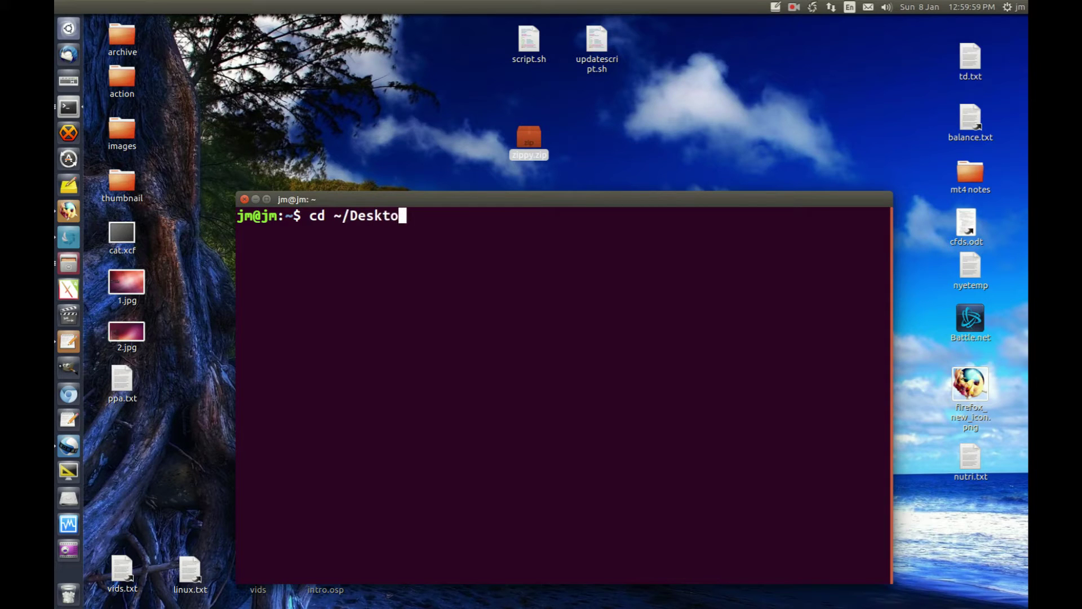
pyautogui.press('Return')
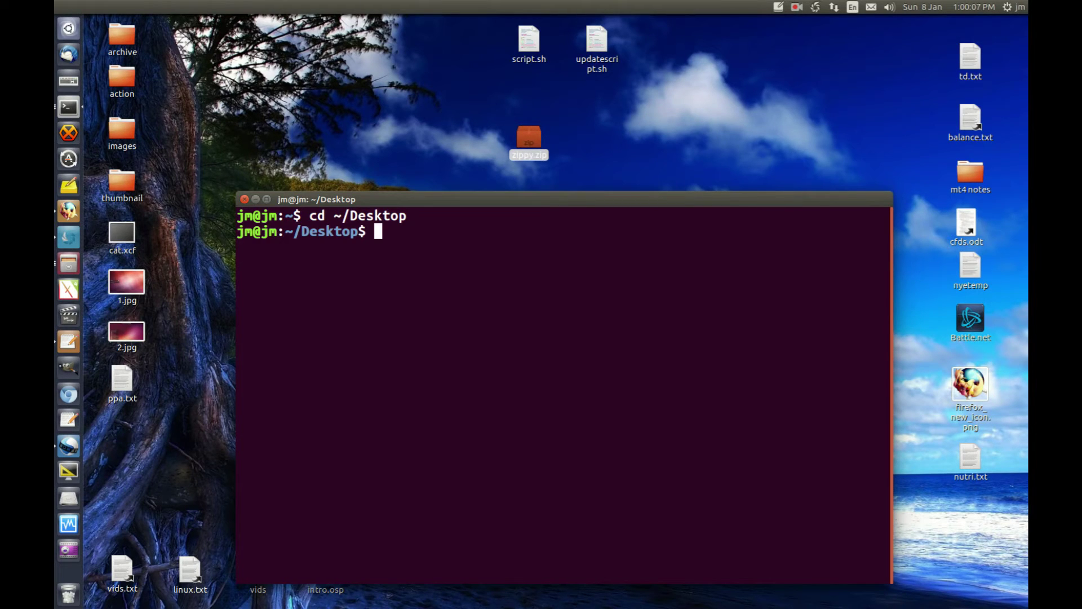
pyautogui.write('mkdir ')
pyautogui.write('mye')
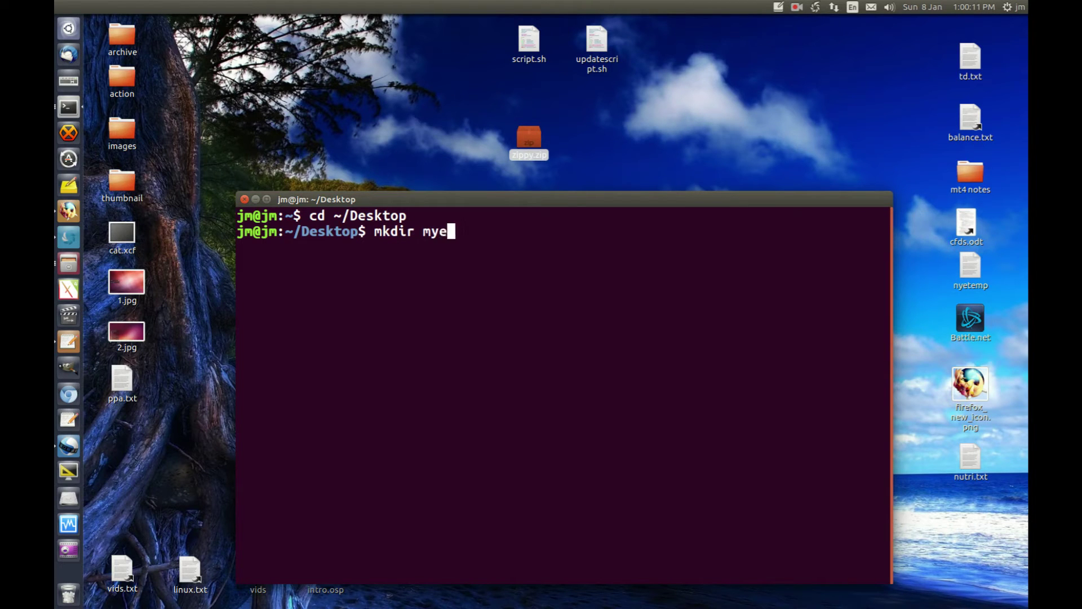
pyautogui.write('xtractedfi')
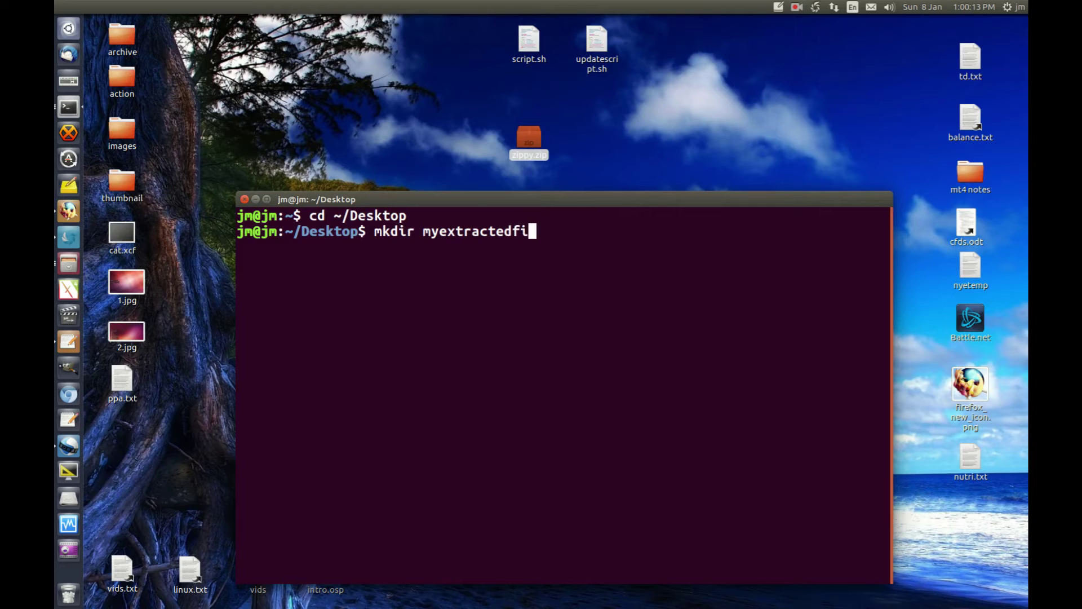
pyautogui.write('les')
# Run mkdir myextractedfiles and select the new folder on the desktop
pyautogui.press('Return')
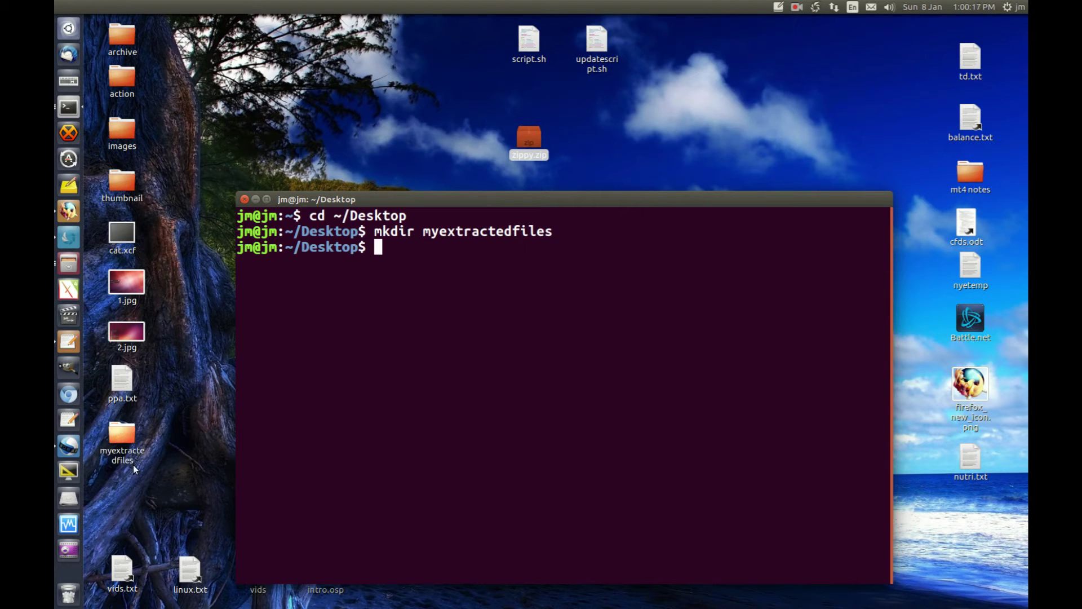
pyautogui.click(136, 486)
pyautogui.click(255, 401)
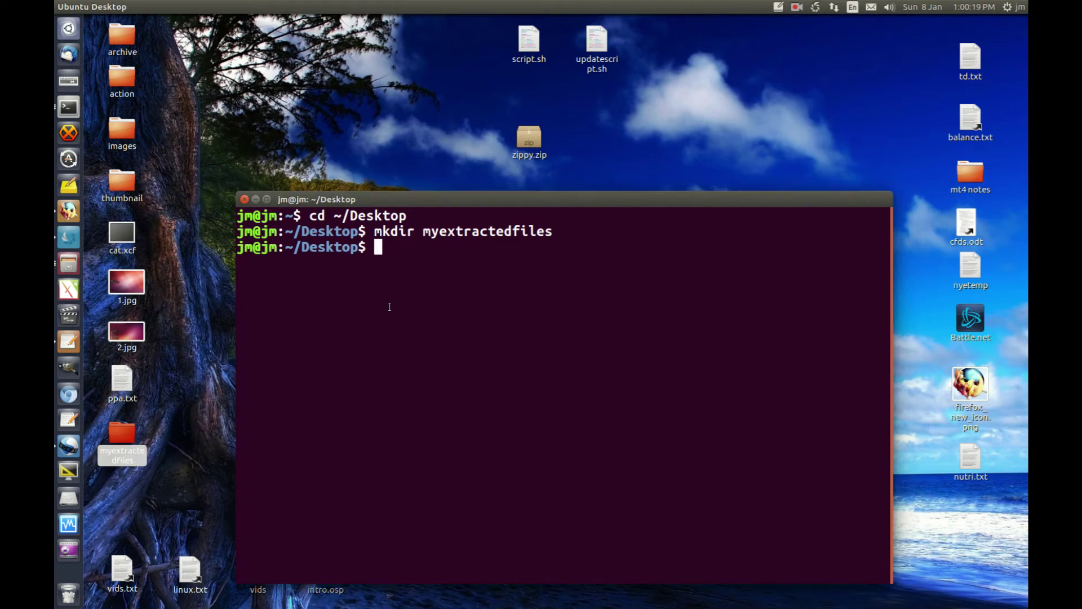
pyautogui.click(535, 139)
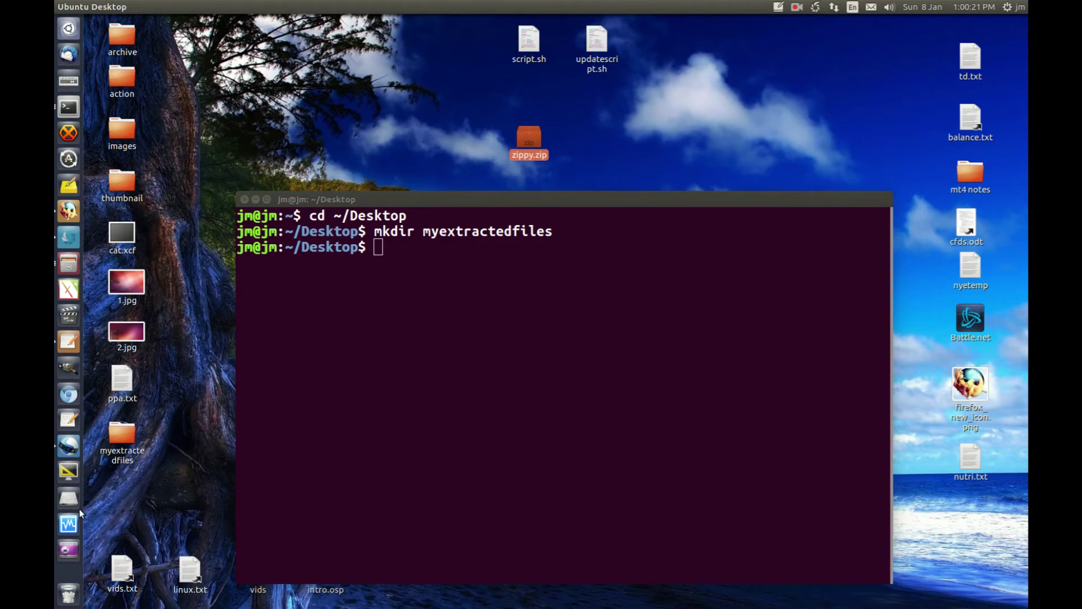
pyautogui.click(122, 441)
pyautogui.click(454, 323)
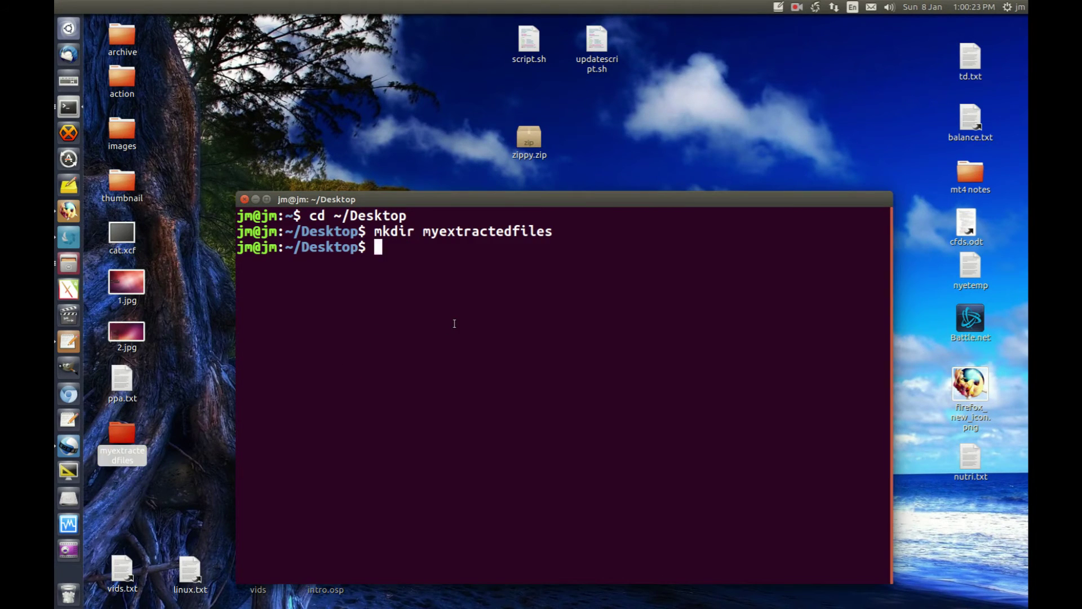
pyautogui.write('unzip')
pyautogui.write(' zi')
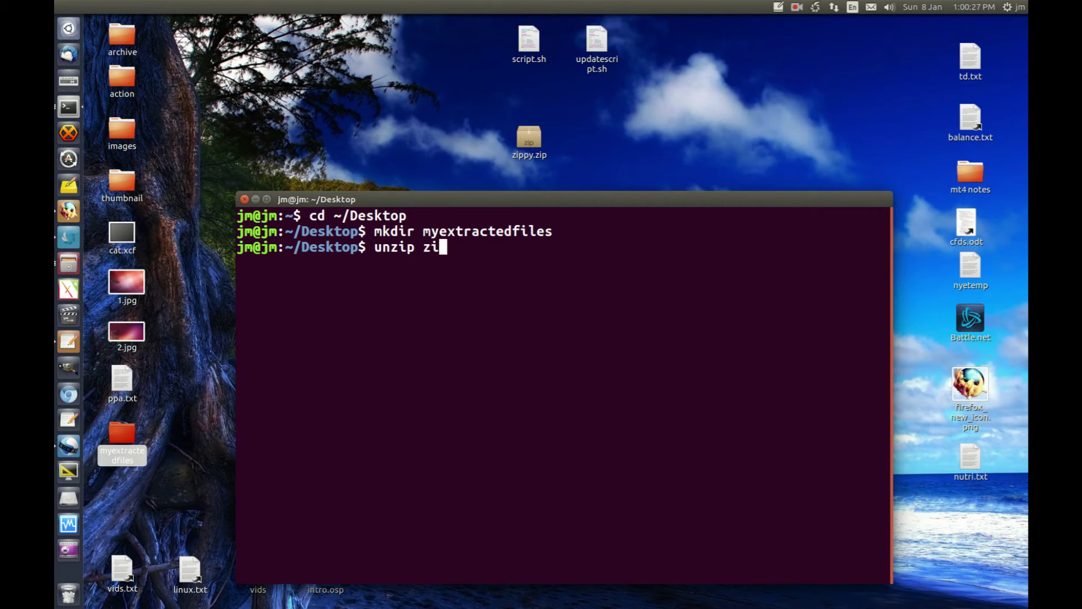
# Run unzip zippy.zip -d myextractedfiles/ with Tab-completed names
pyautogui.press('Tab')
pyautogui.write('-d')
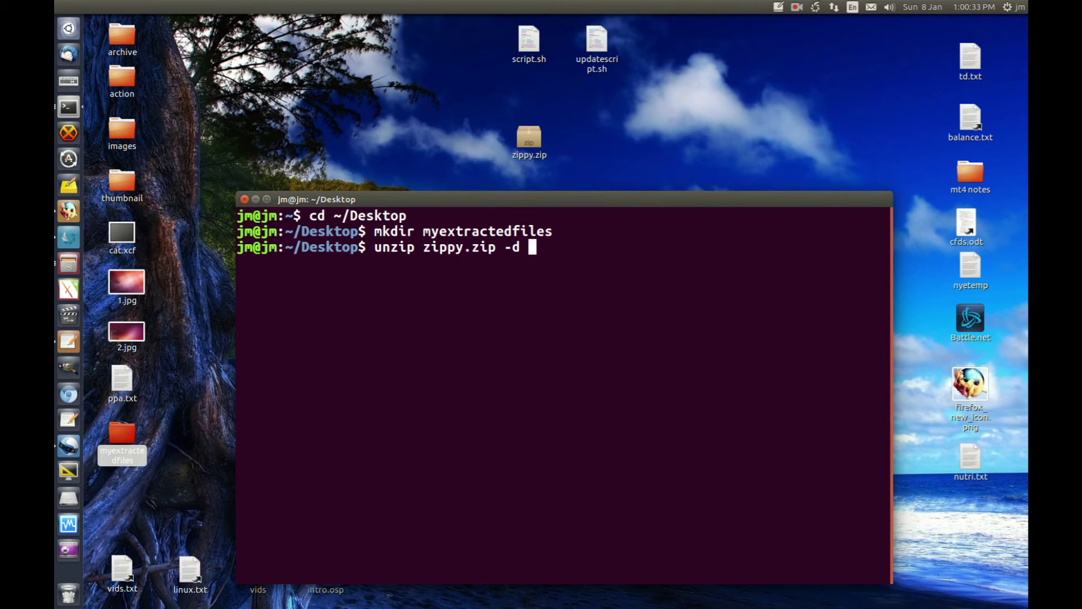
pyautogui.write(' my')
pyautogui.press('Tab')
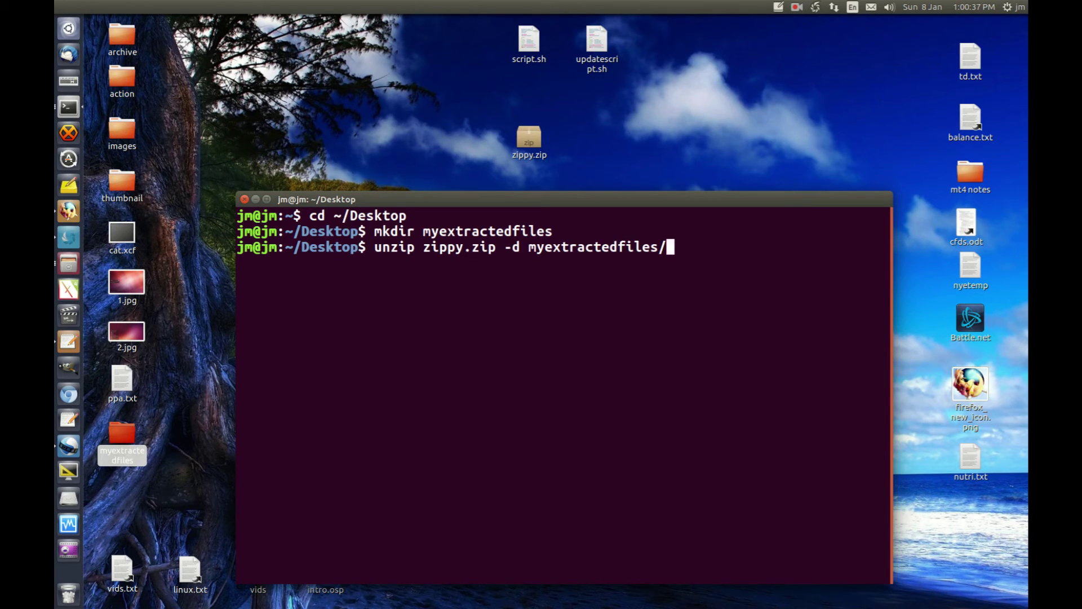
pyautogui.press('Return')
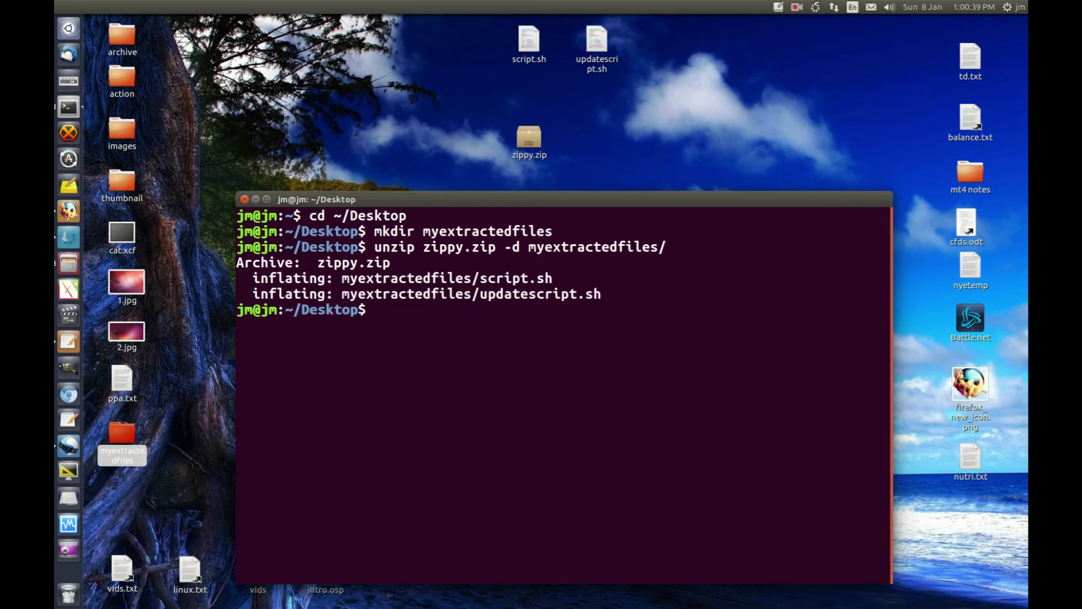
# Confirm script.sh and updatescript.sh are in myextractedfiles, then close the folder view
pyautogui.moveTo(245, 278); pyautogui.dragTo(308, 291)
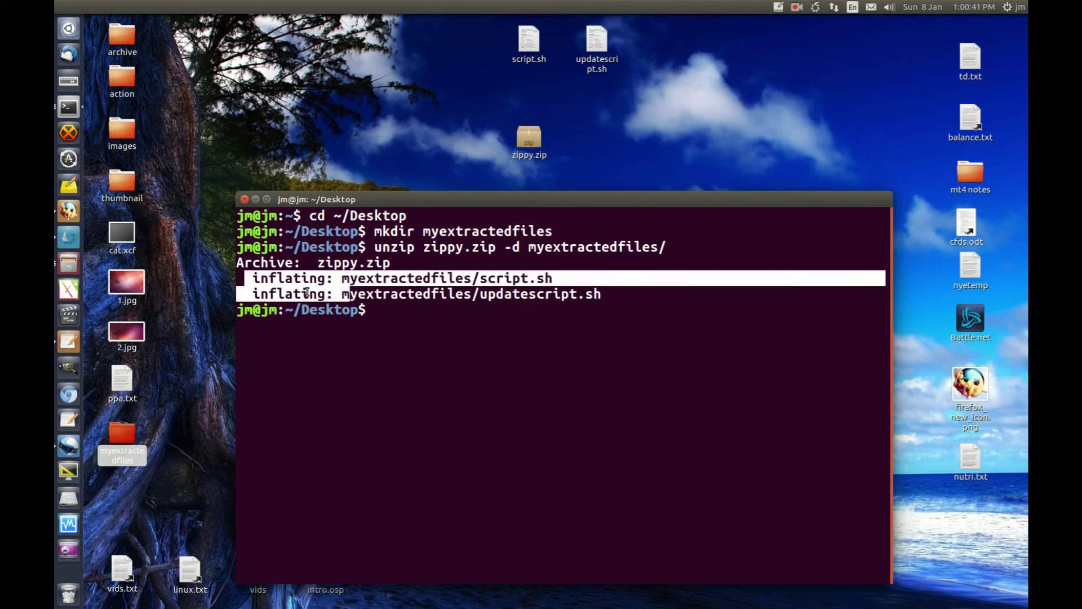
pyautogui.click(346, 293)
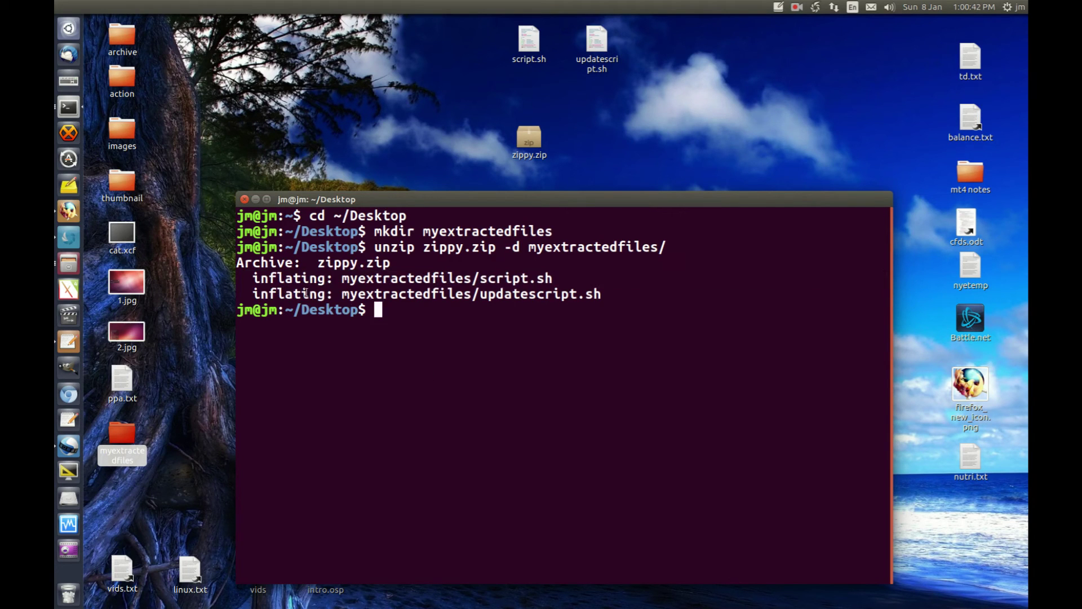
pyautogui.doubleClick(121, 436)
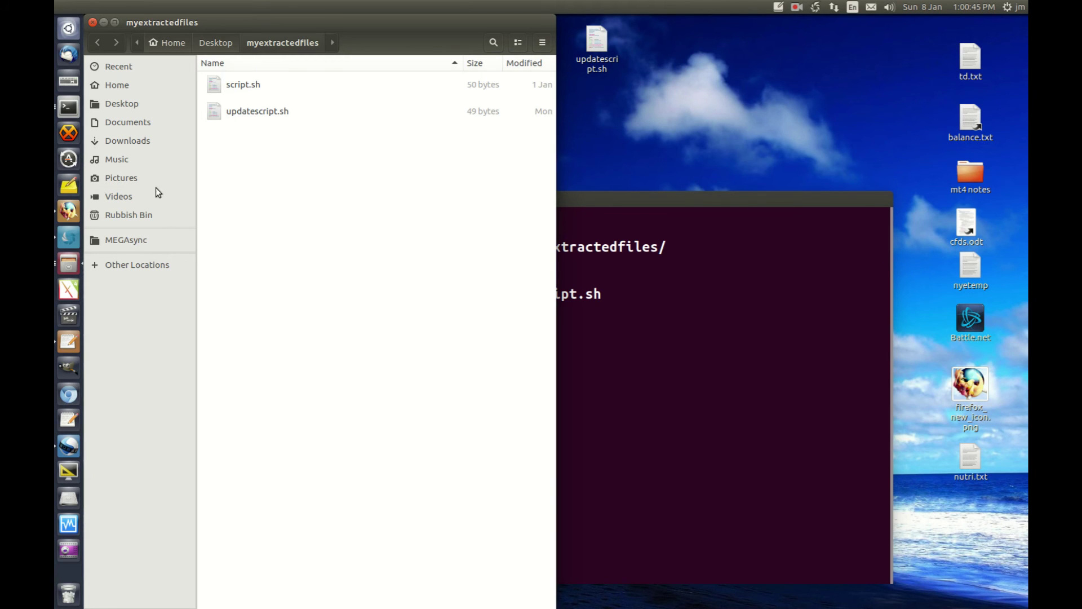
pyautogui.click(92, 22)
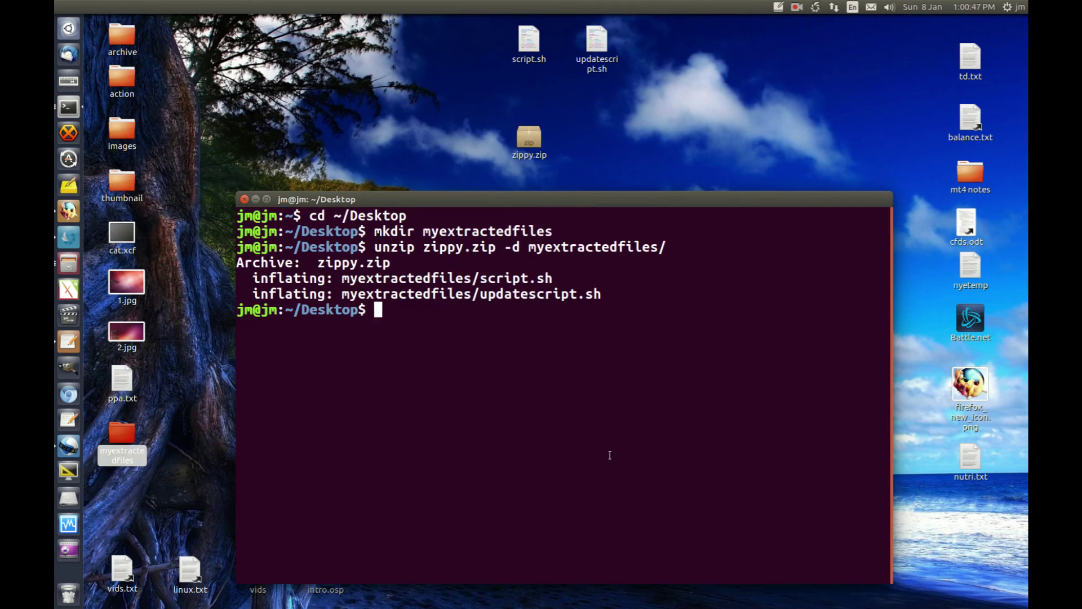
pyautogui.doubleClick(382, 247)
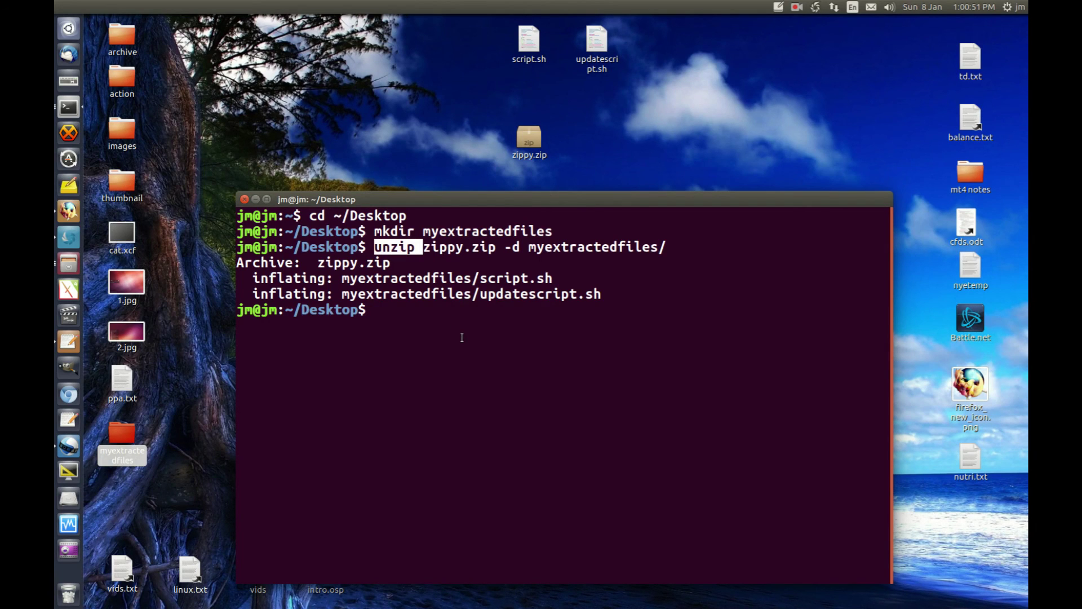
pyautogui.click(462, 368)
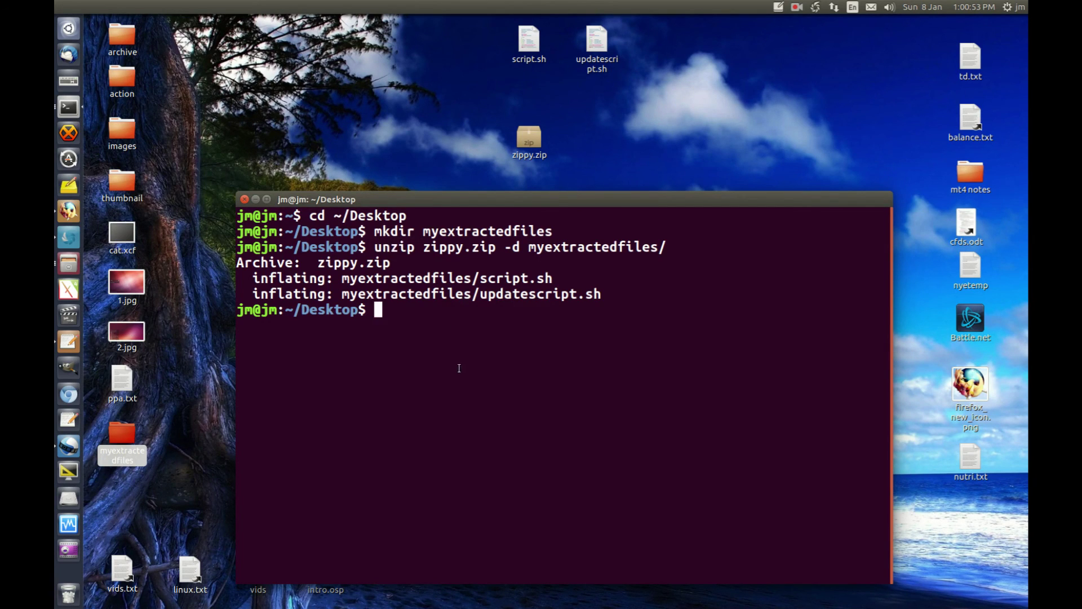